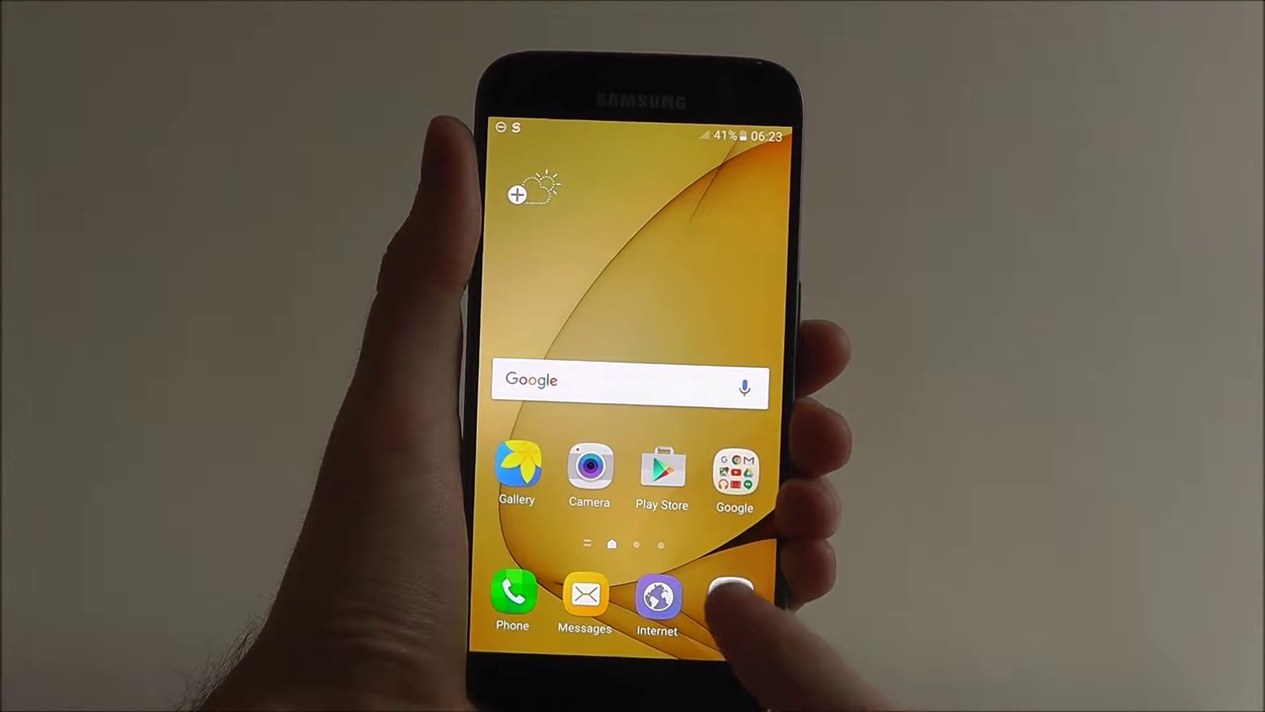
Go from the app drawer to Settings and open the Notifications page.
click(729, 596)
click(736, 402)
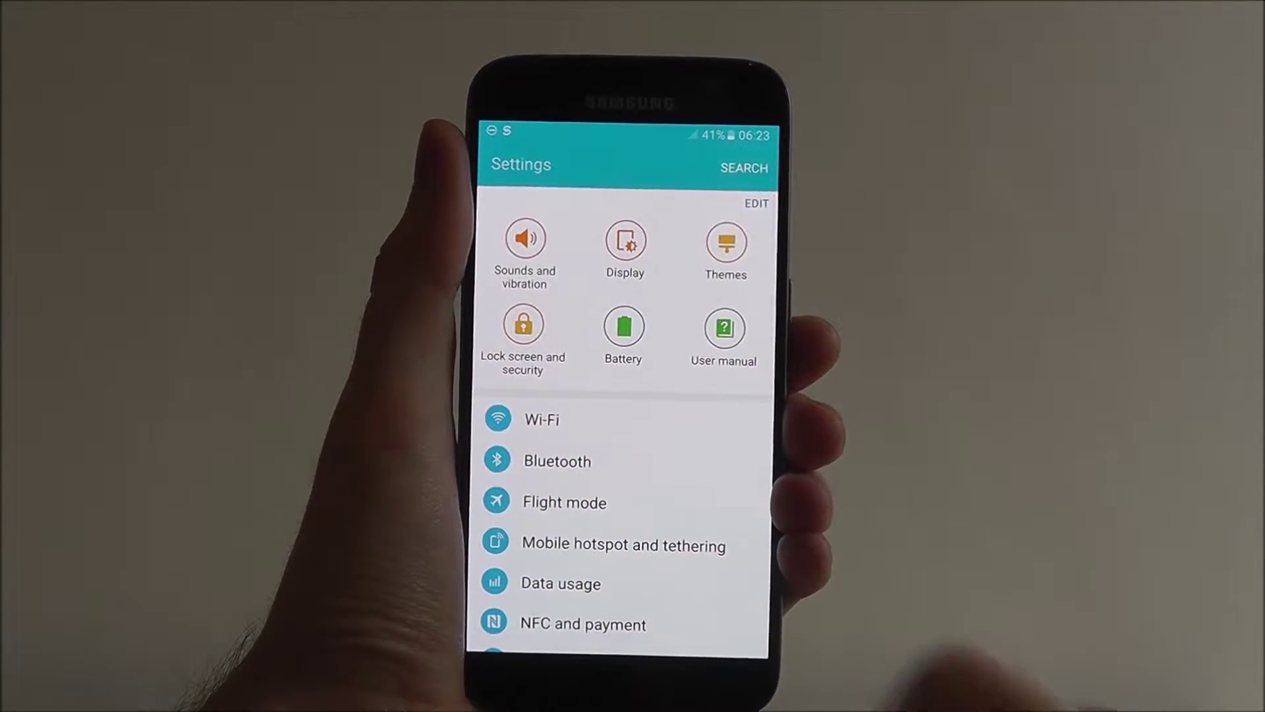
scroll(731, 494, down, 5)
scroll(692, 544, down, 2)
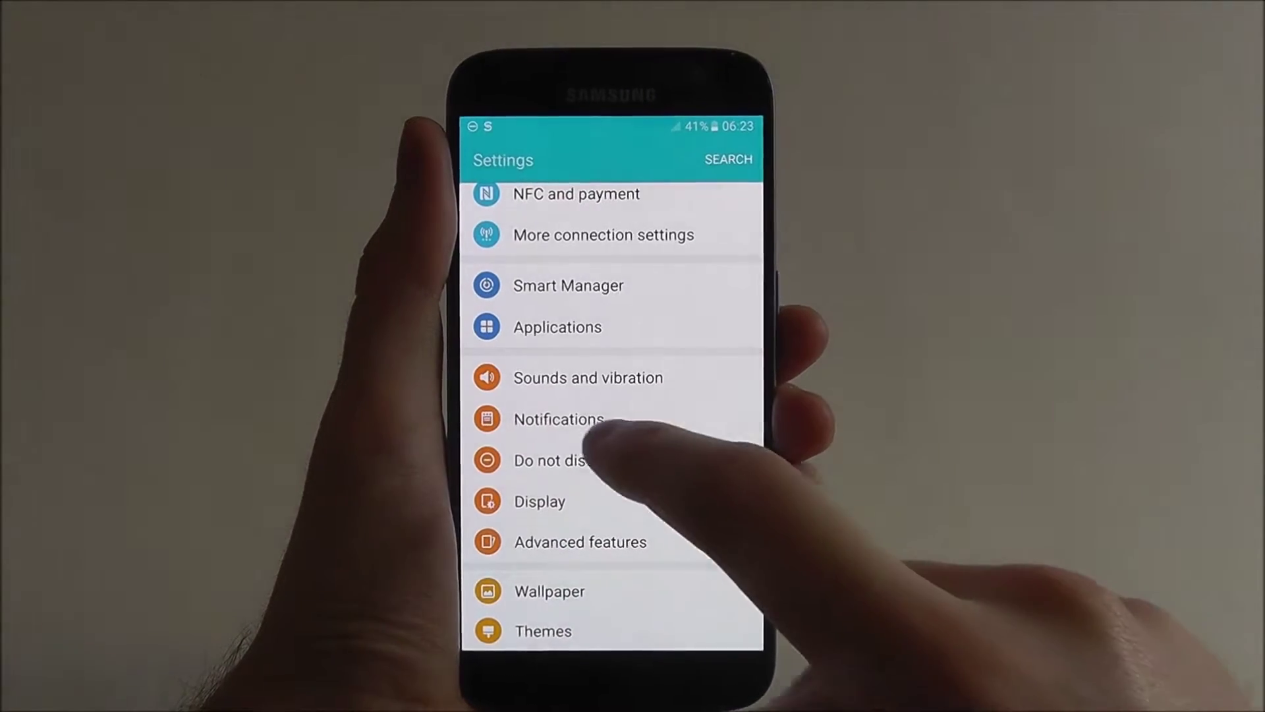
click(555, 415)
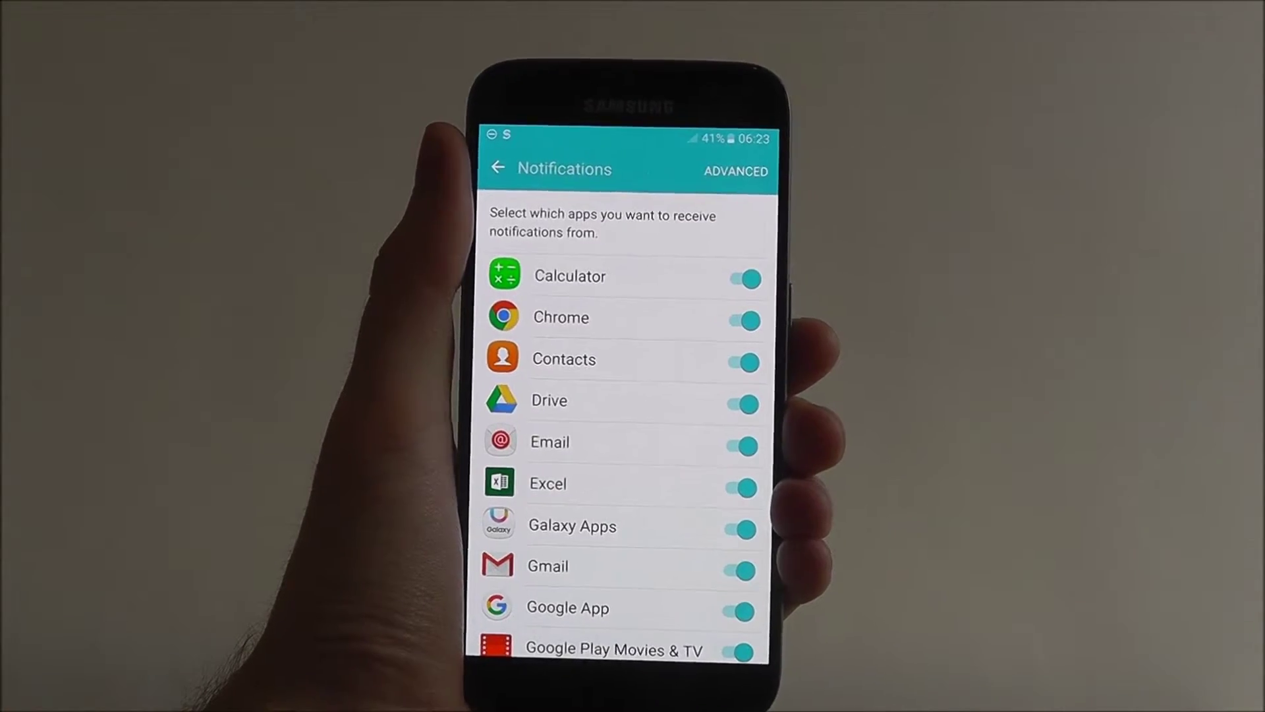
scroll(613, 445, down, 5)
scroll(614, 416, up, 3)
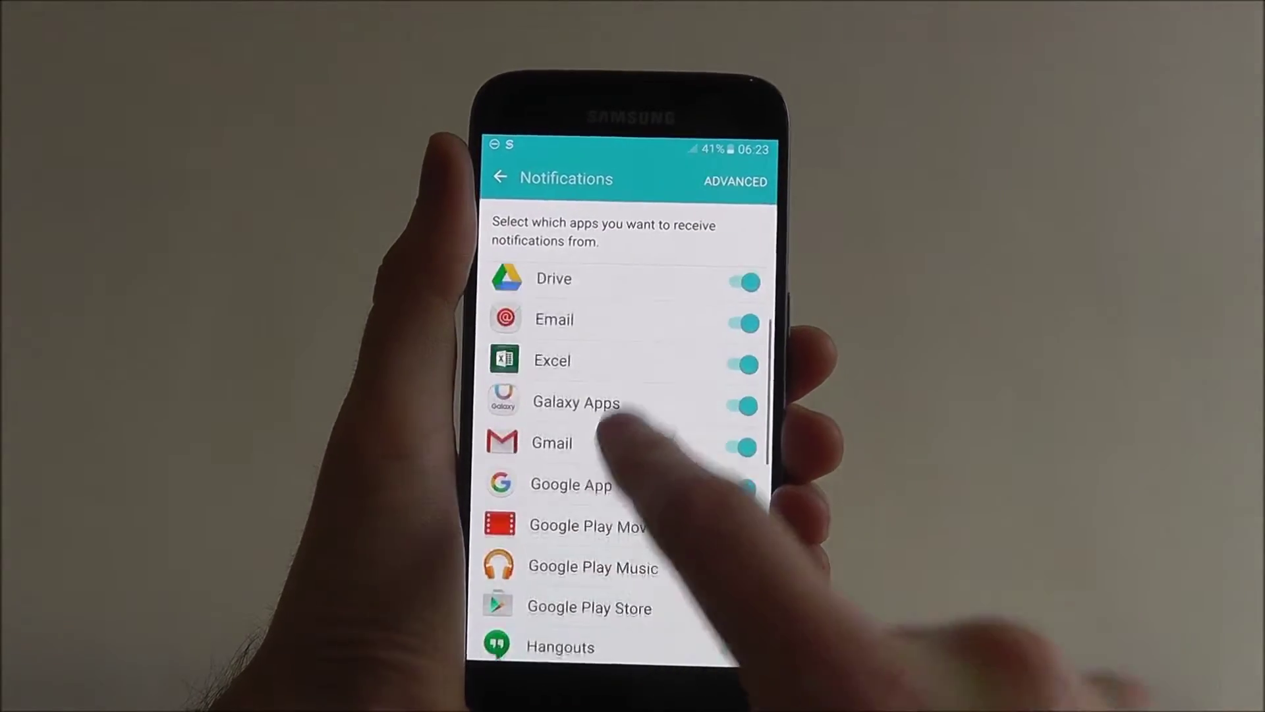
scroll(613, 415, down, 5)
scroll(613, 415, down, 4)
scroll(614, 415, up, 4)
scroll(623, 446, up, 5)
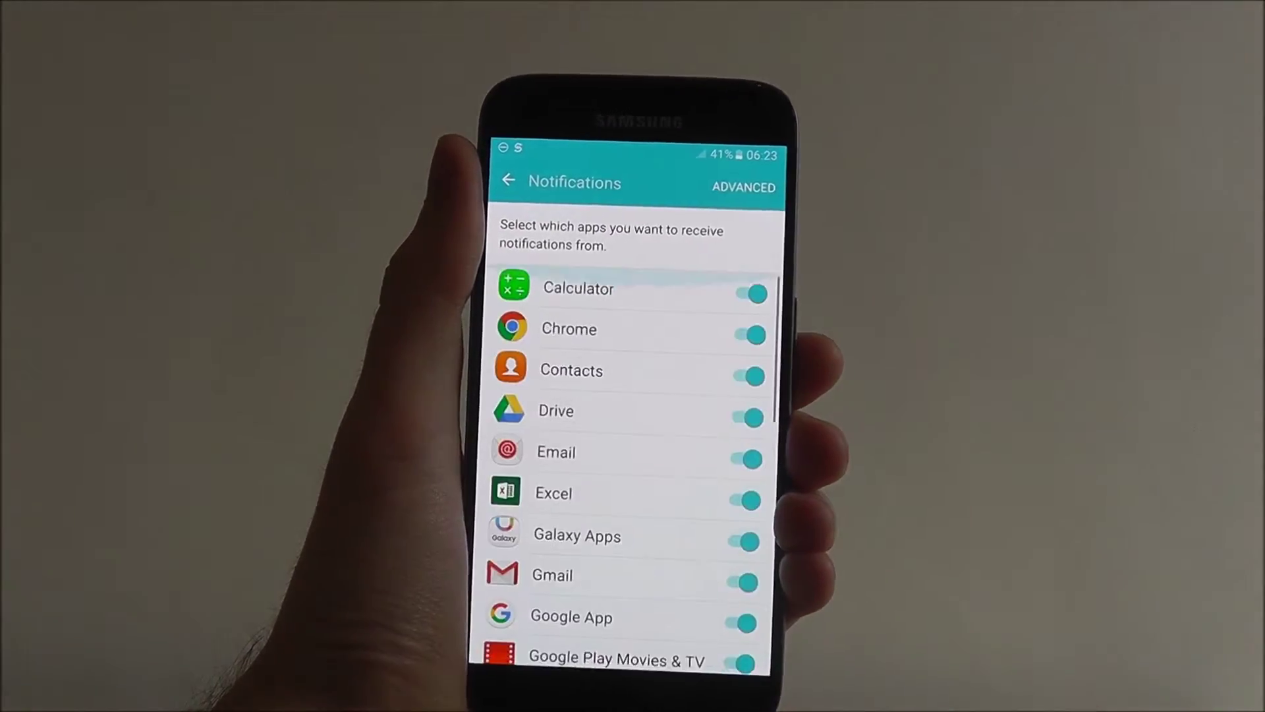
Switch off the notification toggles for Chrome, Excel, Gmail and Calculator.
click(753, 332)
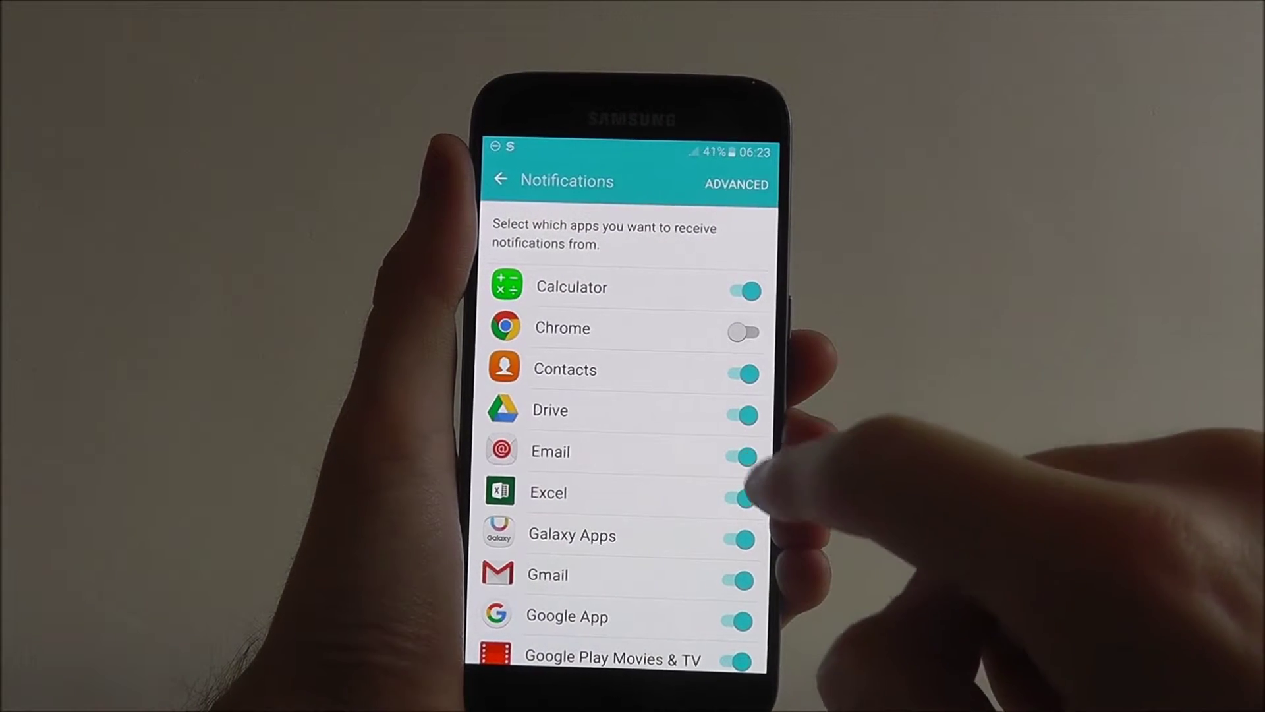
click(748, 500)
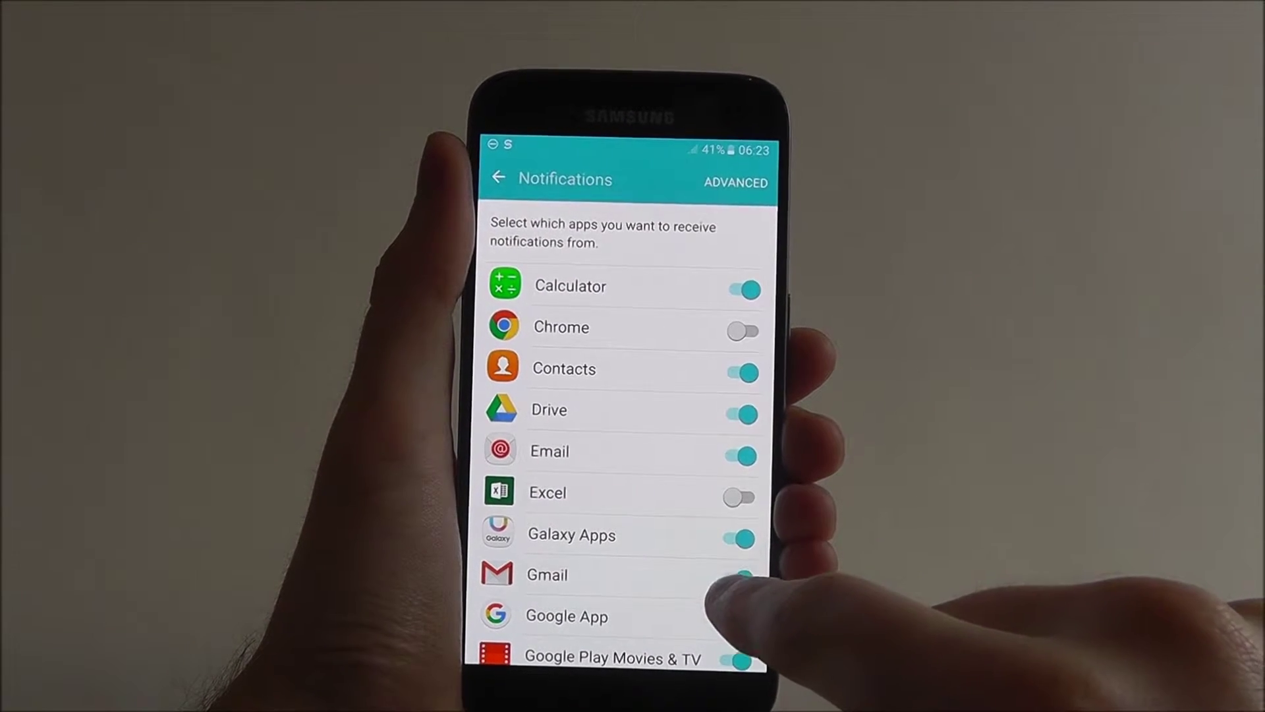
click(742, 576)
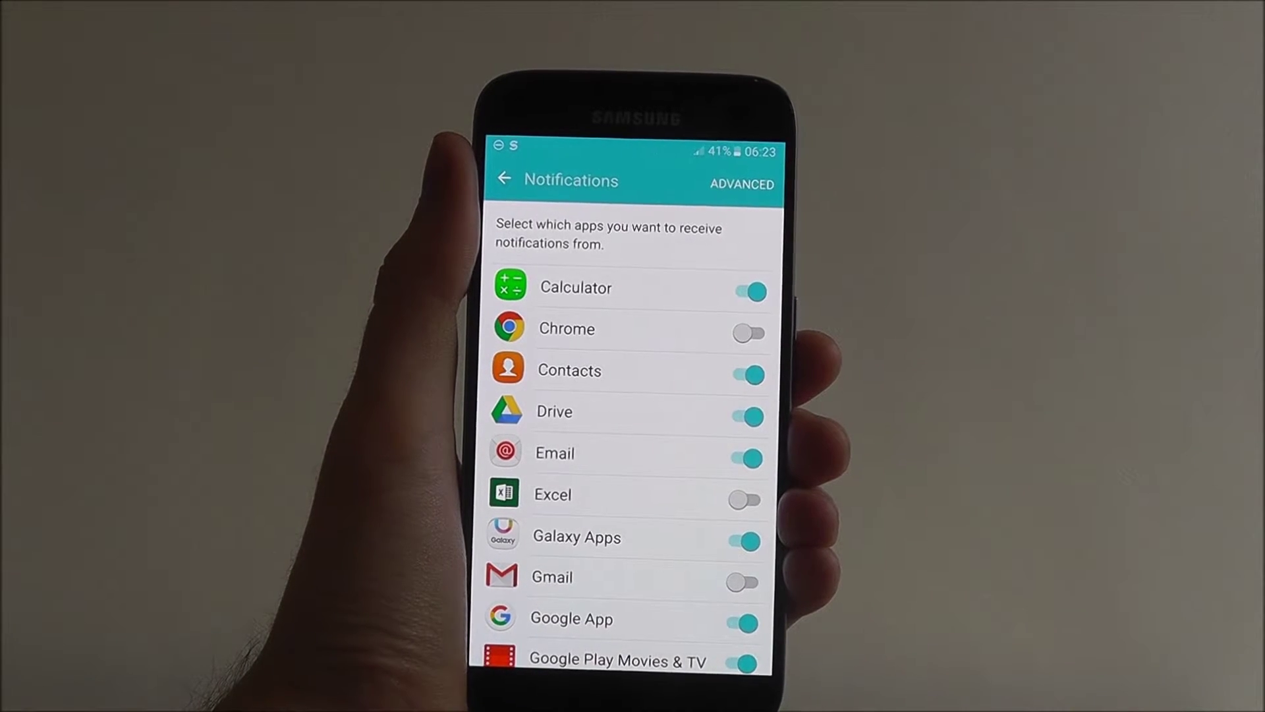
click(754, 292)
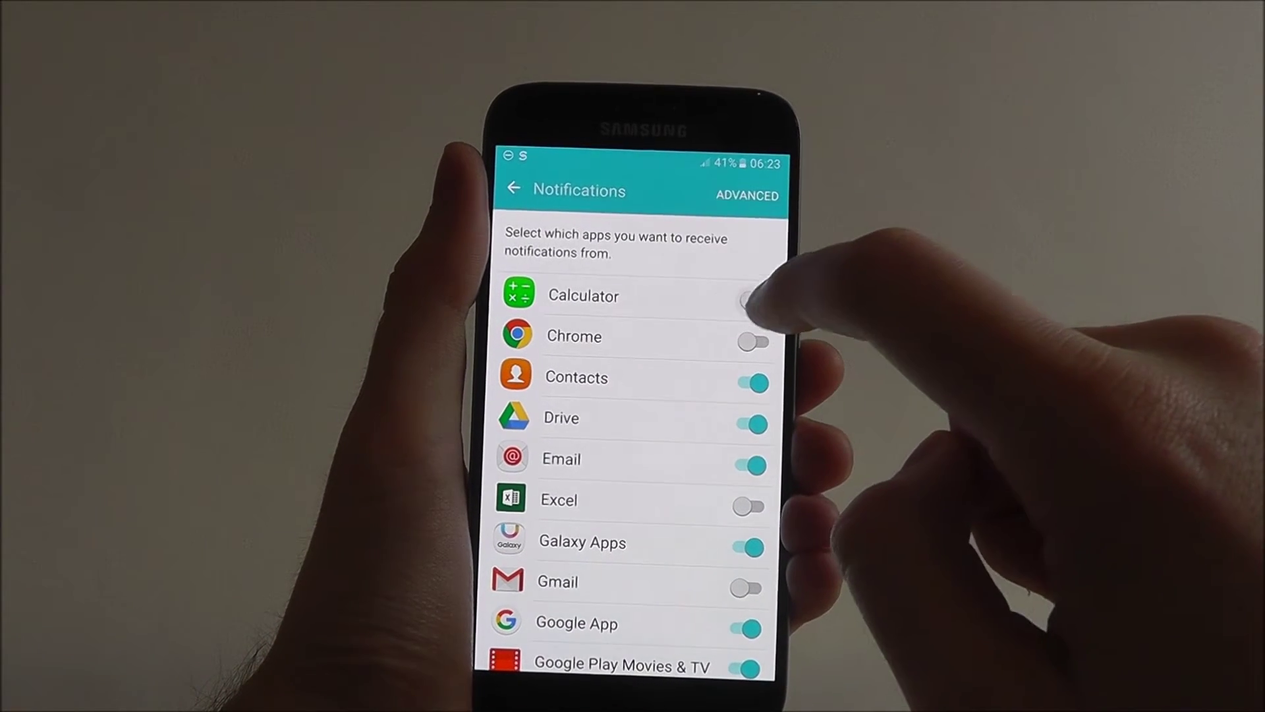